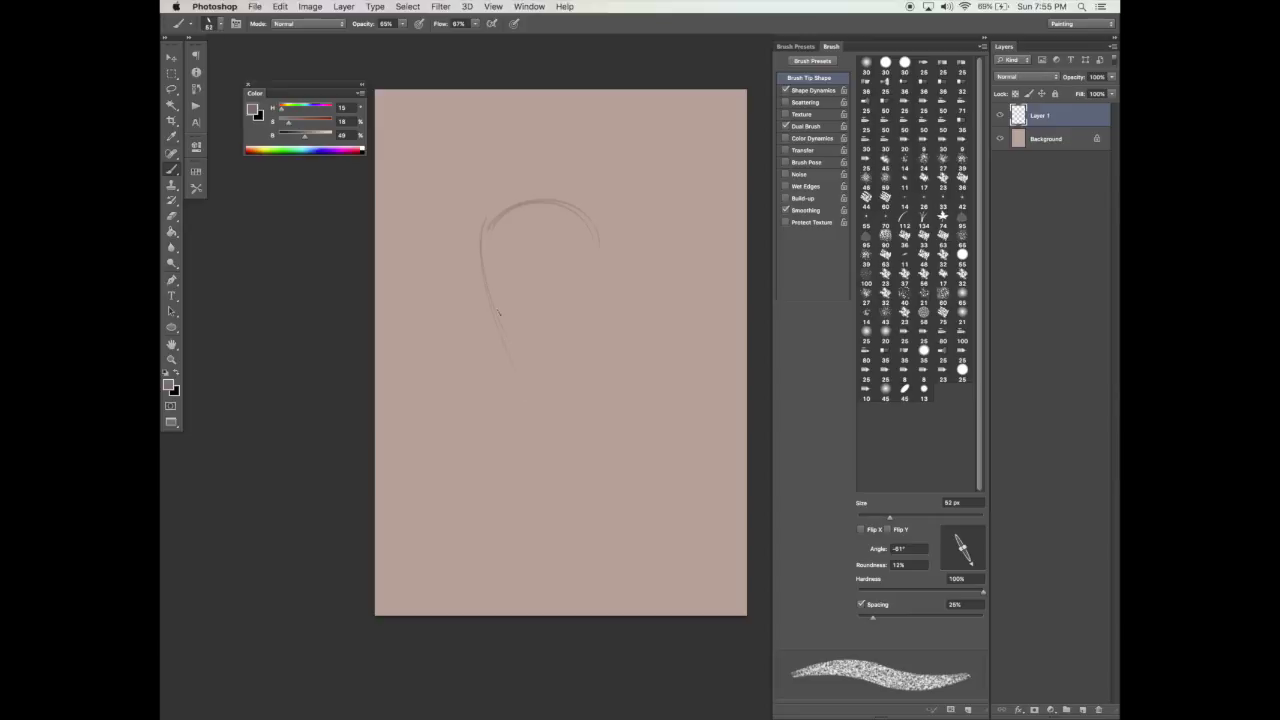
Step: Sketch the curved top of the head and the long front contour of the face on Layer 1
left_click_drag(483, 232, 598, 202)
left_click_drag(484, 224, 527, 408)
key("z")
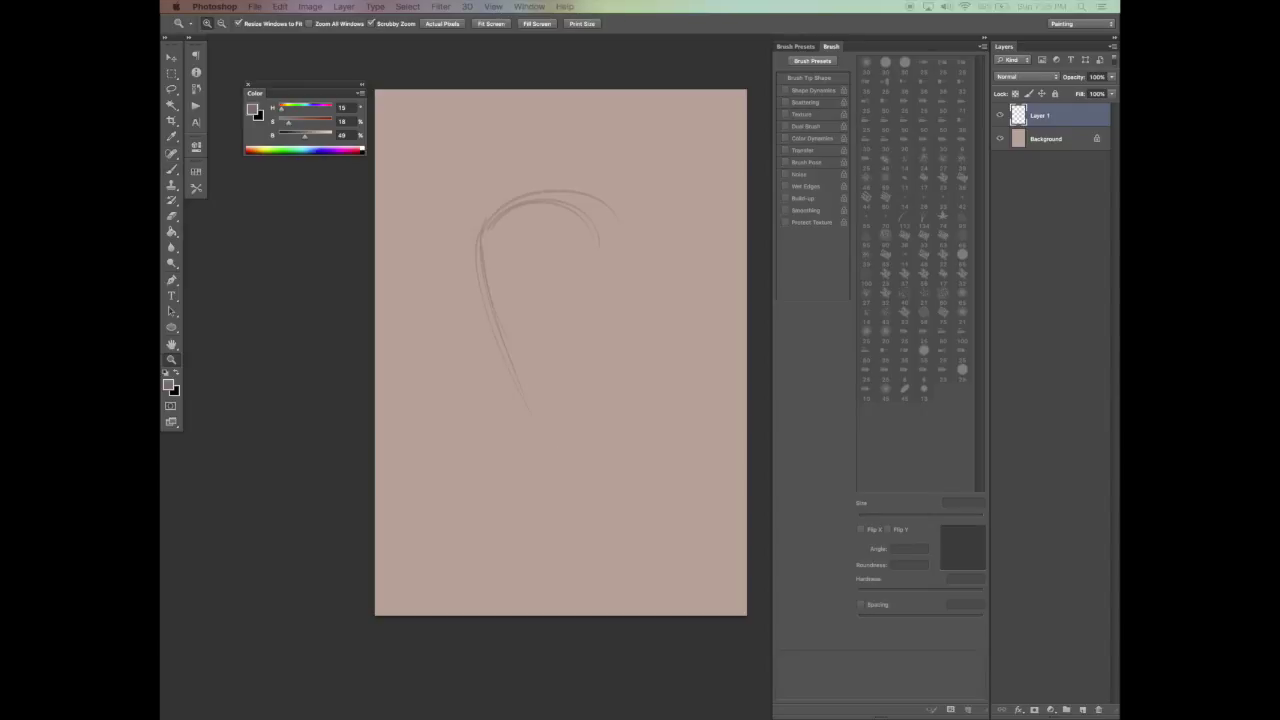
key("v")
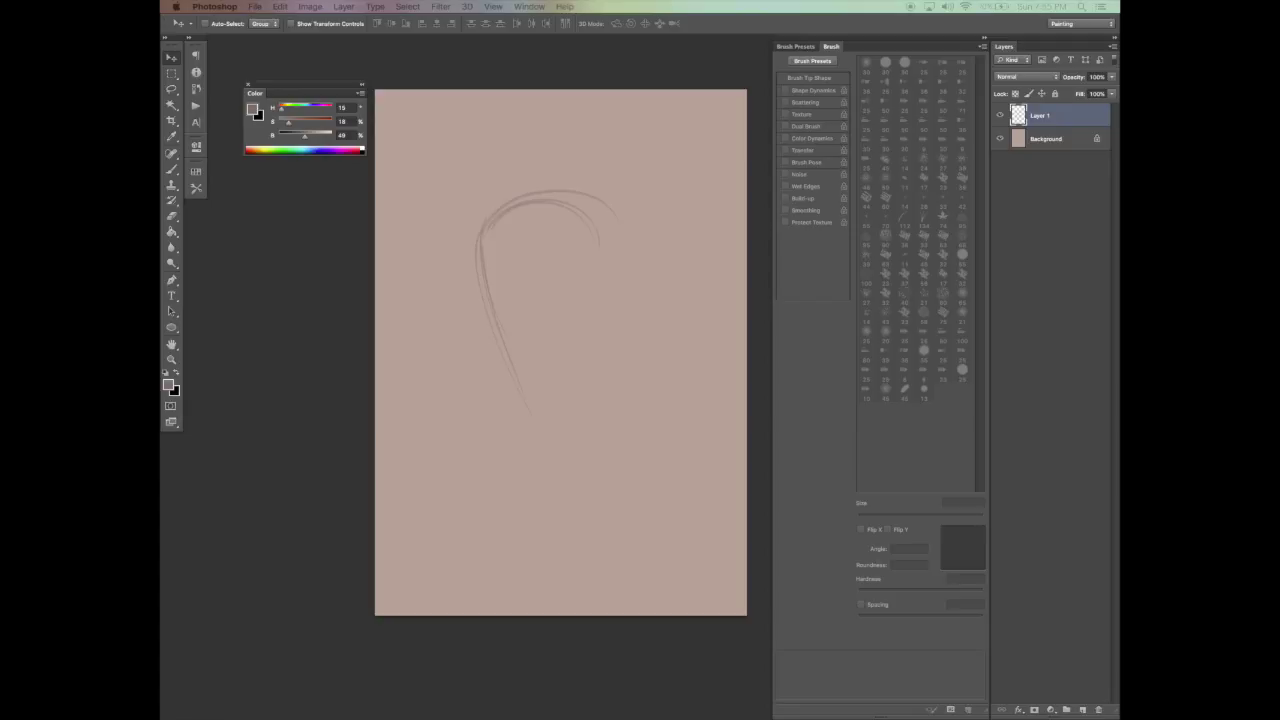
key("ctrl+Tab")
left_click(558, 503)
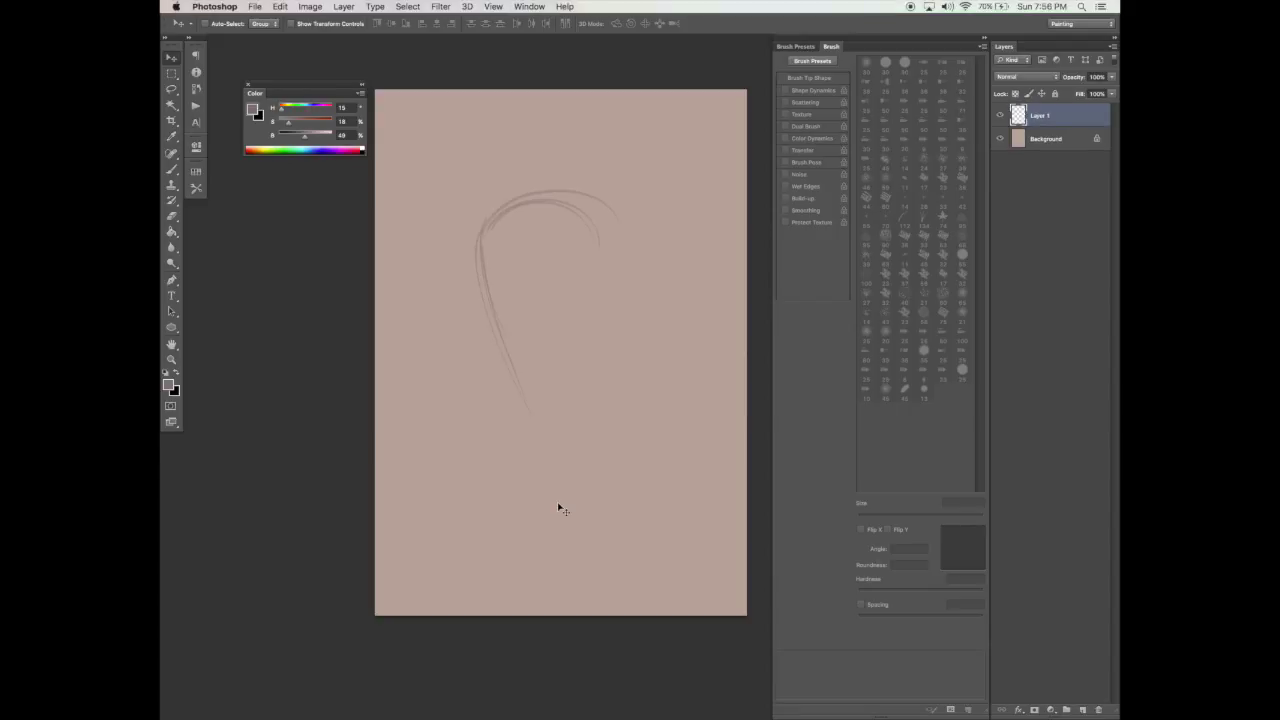
Step: Sketch the back of the jaw, the slanted jawline and a small arc for the chin
key("b")
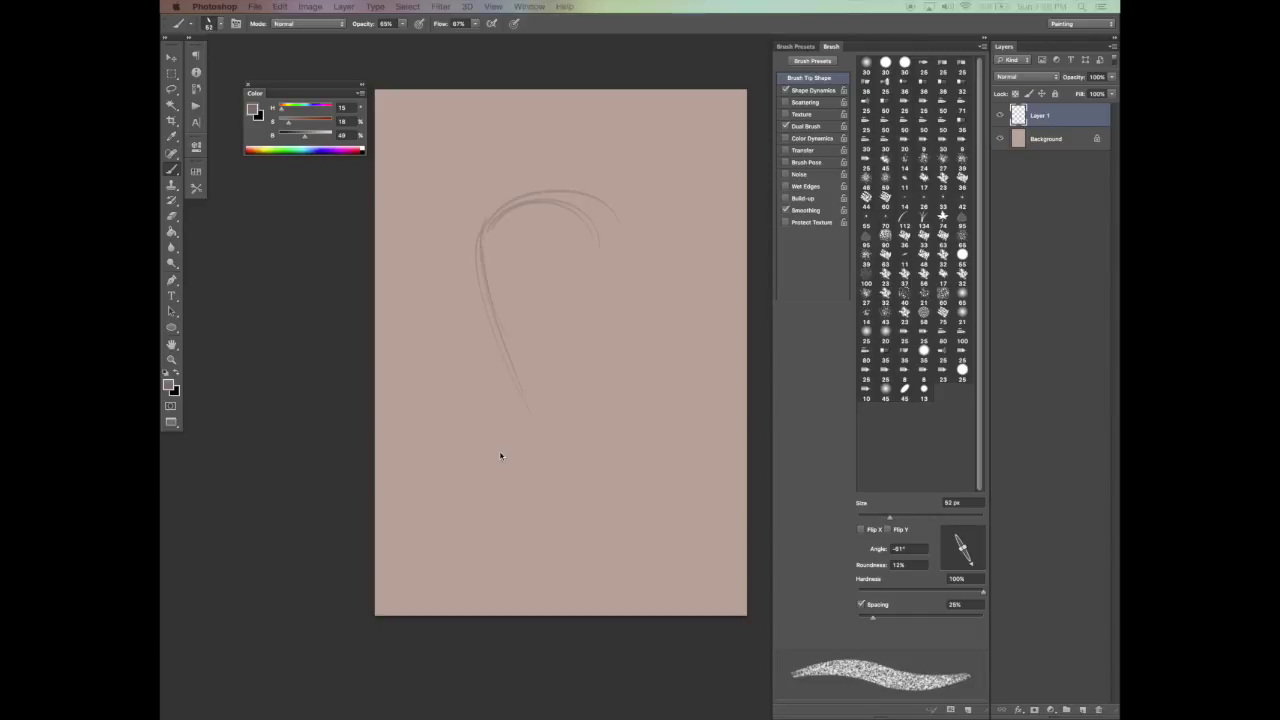
left_click_drag(566, 451, 535, 470)
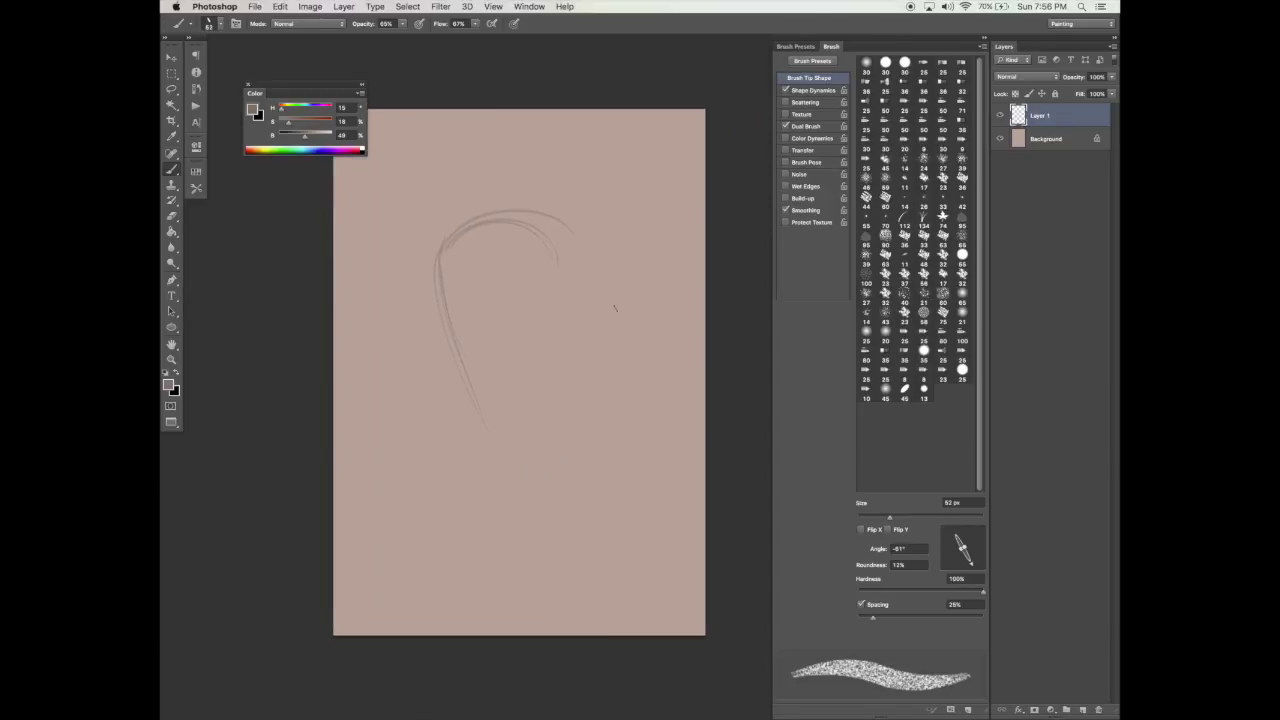
mouse_move(593, 290)
left_mouse_down()
mouse_move(583, 410)
mouse_move(503, 446)
left_mouse_up()
key("e")
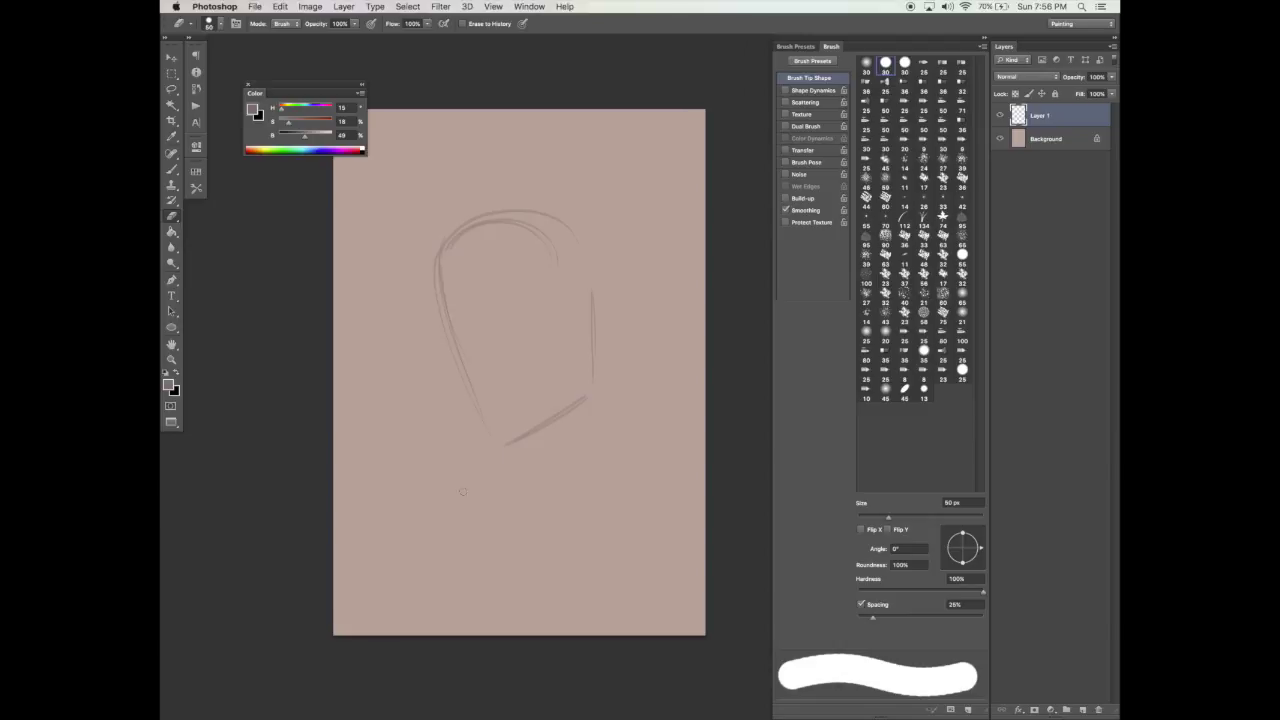
key("b")
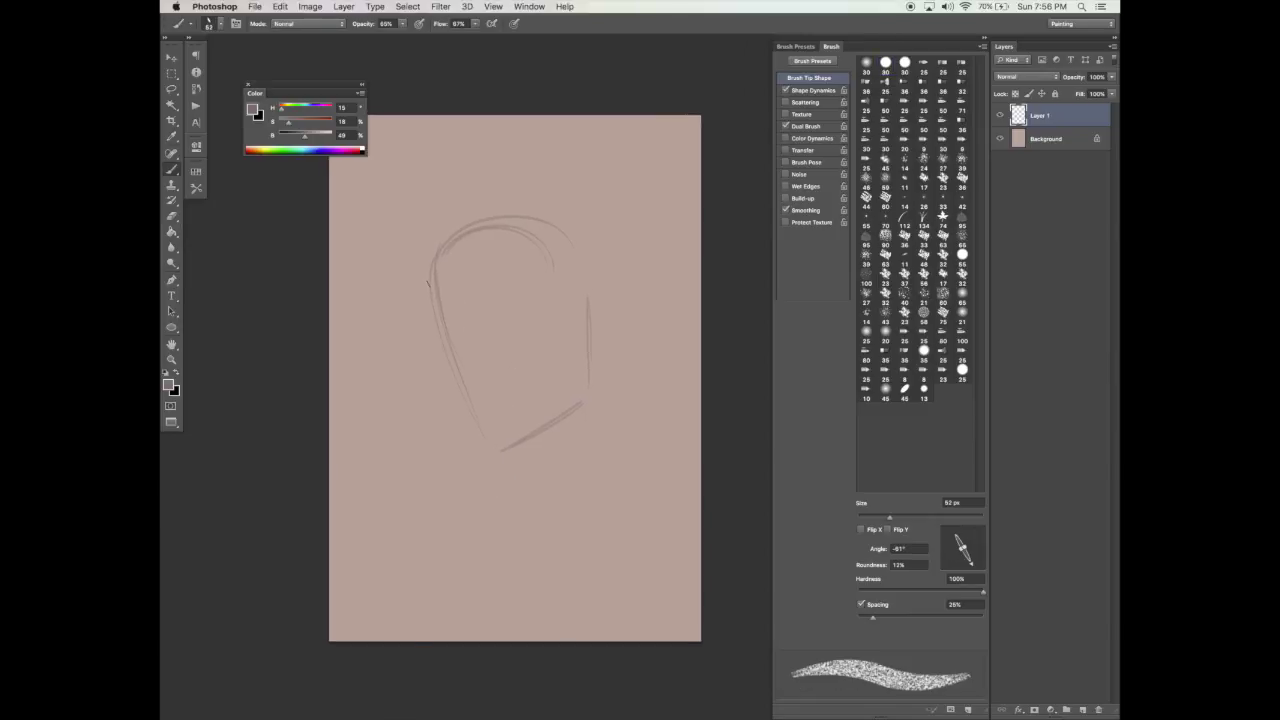
left_click_drag(487, 440, 518, 436)
Step: Sketch an oval ear behind the jaw and a slanted eye guide line across the face
left_click_drag(588, 298, 613, 326)
key("super+z")
left_click_drag(590, 326, 613, 292)
left_click_drag(544, 308, 582, 298)
Step: Block in the base of the nose on the centre line below the eye line, undoing unwanted strokes
left_click_drag(496, 361, 478, 363)
key("super+z")
mouse_move(482, 386)
left_mouse_down()
mouse_move(523, 371)
mouse_move(506, 387)
left_mouse_up()
key("super+z")
key("v")
key("b")
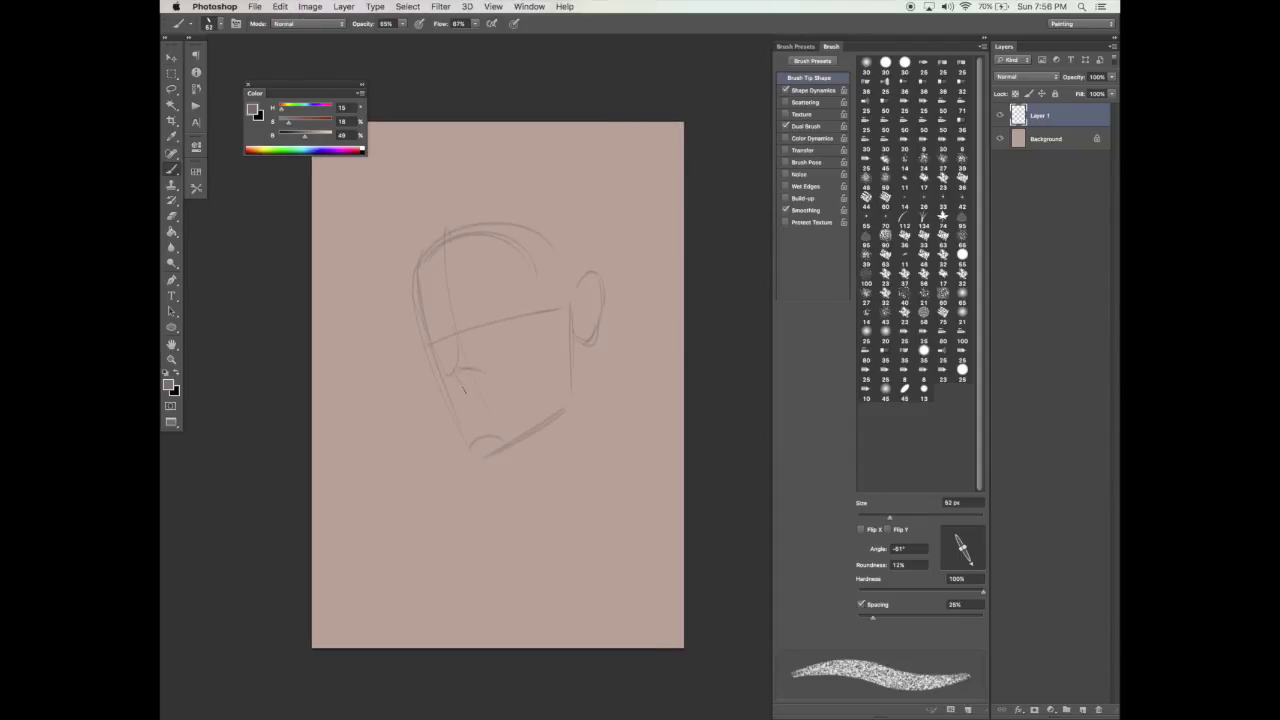
Step: Add a short guide mark at the earlobe and hide the interface panels around the canvas
left_click_drag(561, 350, 583, 334)
key("Tab")
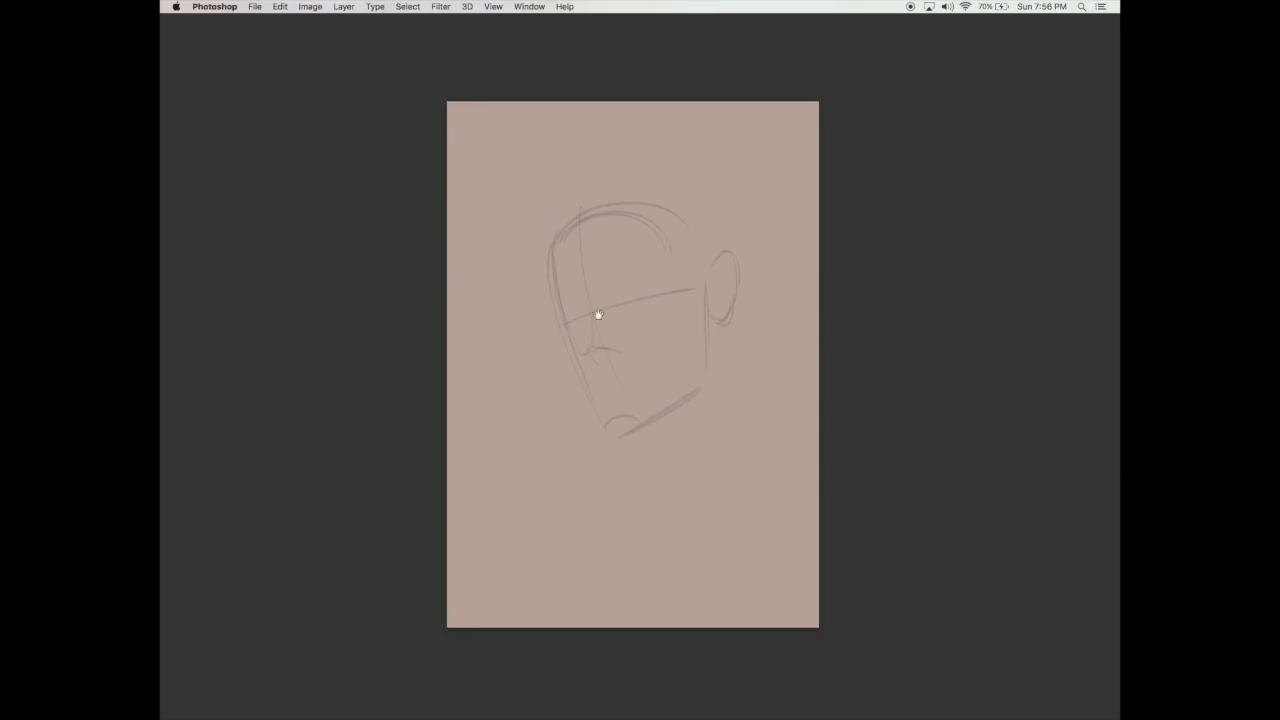
scroll(594, 311, "down", 2)
scroll(594, 311, "right", 2)
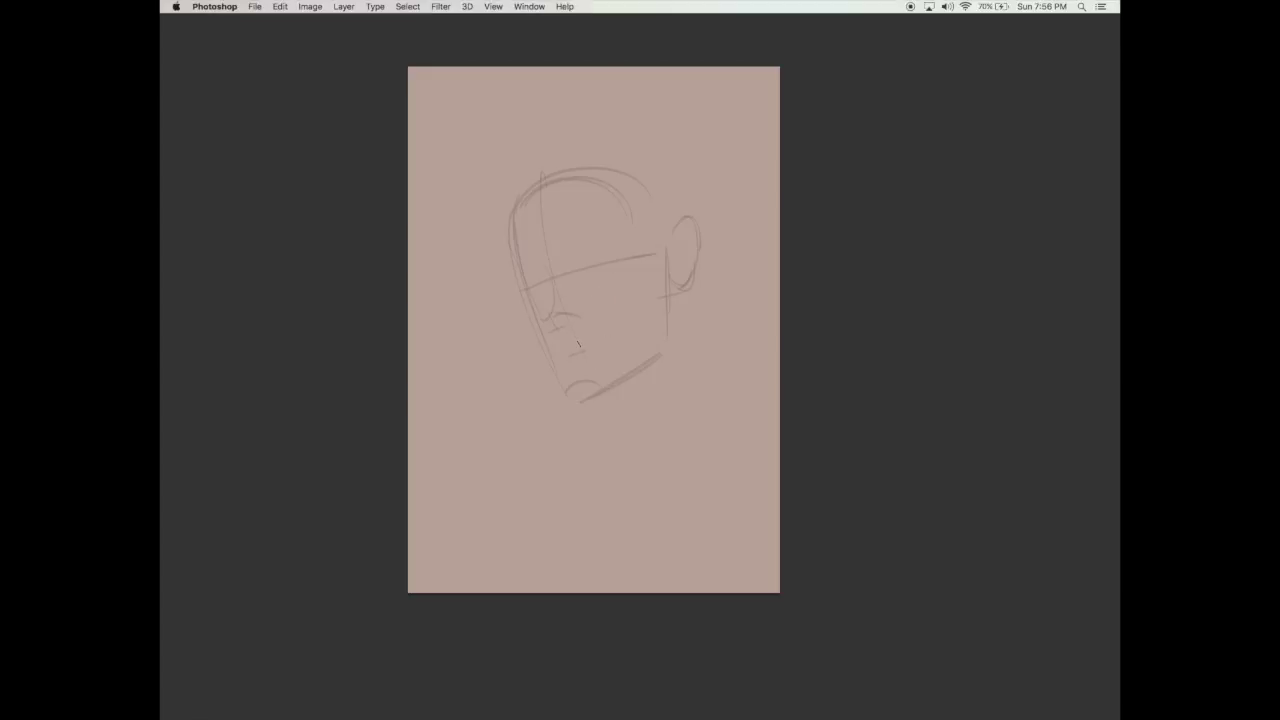
Step: Rotate the head sketch slightly clockwise with Free Transform
key("super+t")
left_click_drag(750, 318, 752, 336)
key("Return")
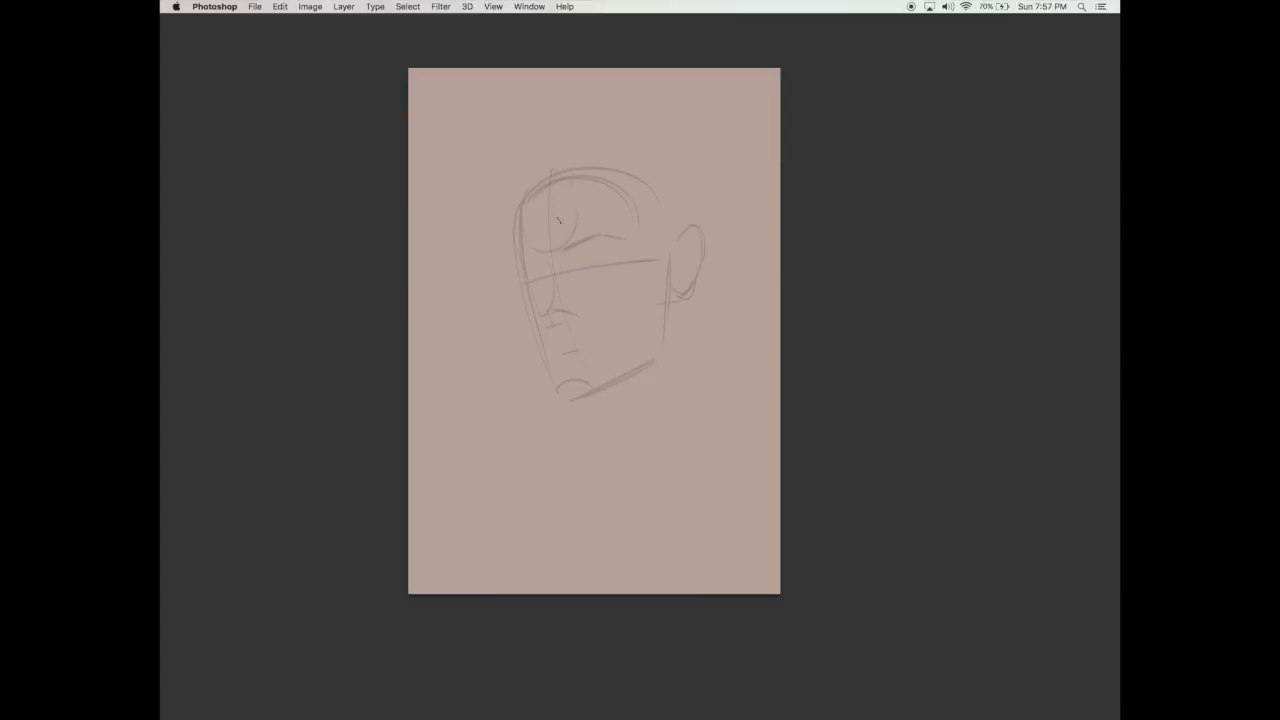
Step: Sketch the eyebrows and both eyes along the eye line, undoing unwanted strokes
left_click_drag(528, 256, 541, 251)
key("super+z")
left_click_drag(592, 270, 609, 266)
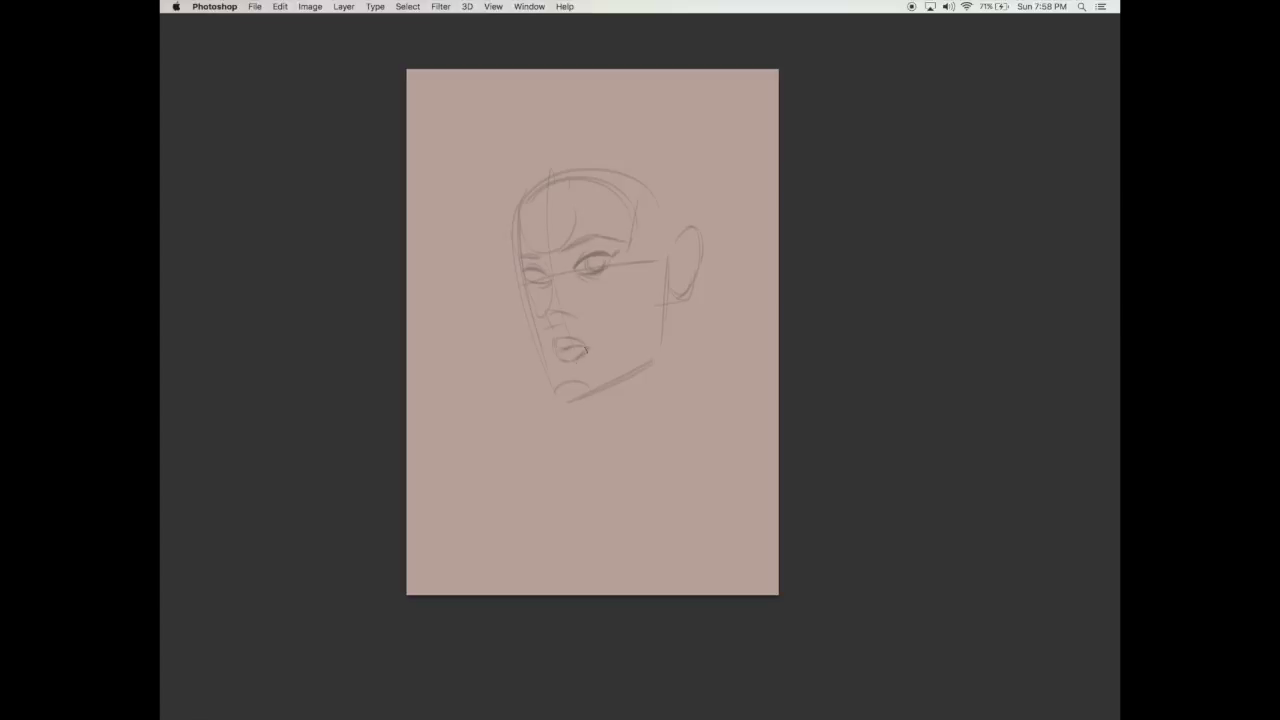
mouse_move(634, 266)
left_mouse_down()
mouse_move(578, 288)
mouse_move(605, 301)
mouse_move(631, 261)
left_mouse_up()
key("super+z")
Step: Rework the chin and redraw the jawline as a slanted contour rising from the chin towards the ear
left_click_drag(553, 380, 585, 384)
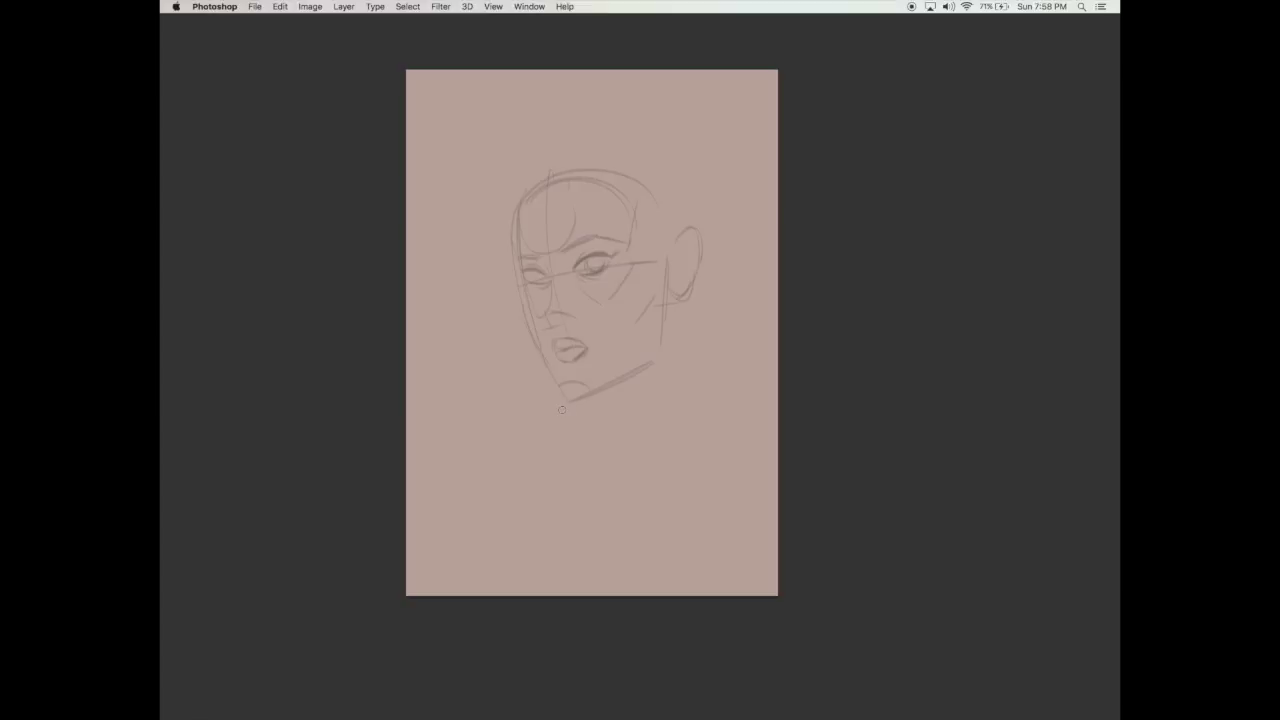
key("super+z")
left_click_drag(624, 349, 632, 349)
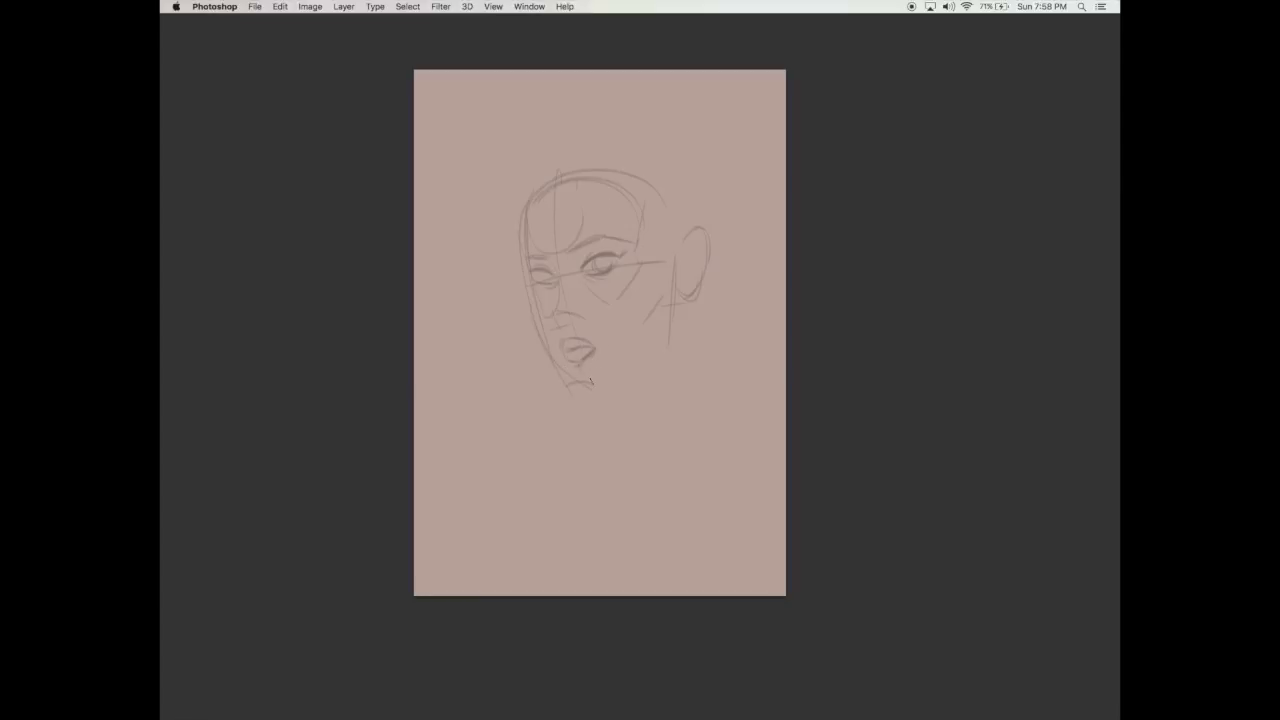
key("super+z")
key("super+z")
left_click_drag(598, 385, 676, 328)
scroll(656, 412, "up", 1)
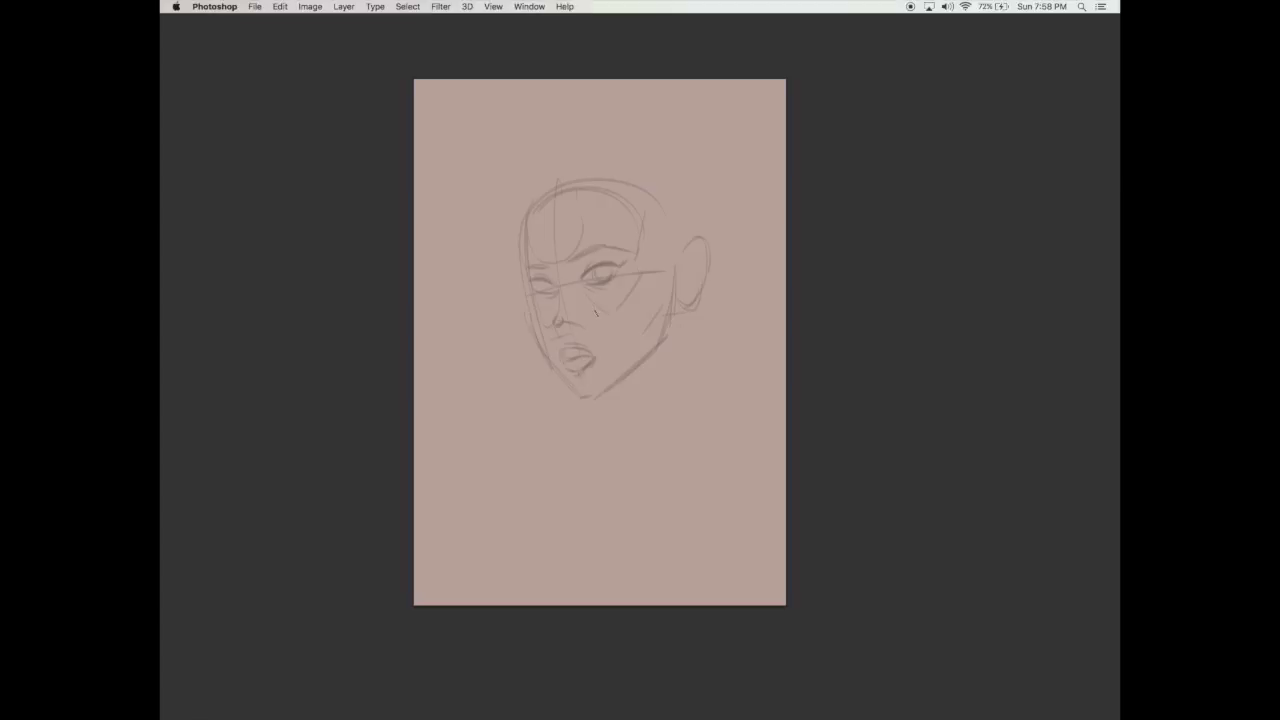
Step: Refine the lips and draw the front and back lines of the neck below the jaw
left_click_drag(573, 351, 568, 355)
left_click_drag(668, 354, 667, 396)
left_click_drag(608, 406, 600, 462)
Step: Darken the irises of both eyes and rework the contour of the ear
left_click_drag(597, 273, 550, 289)
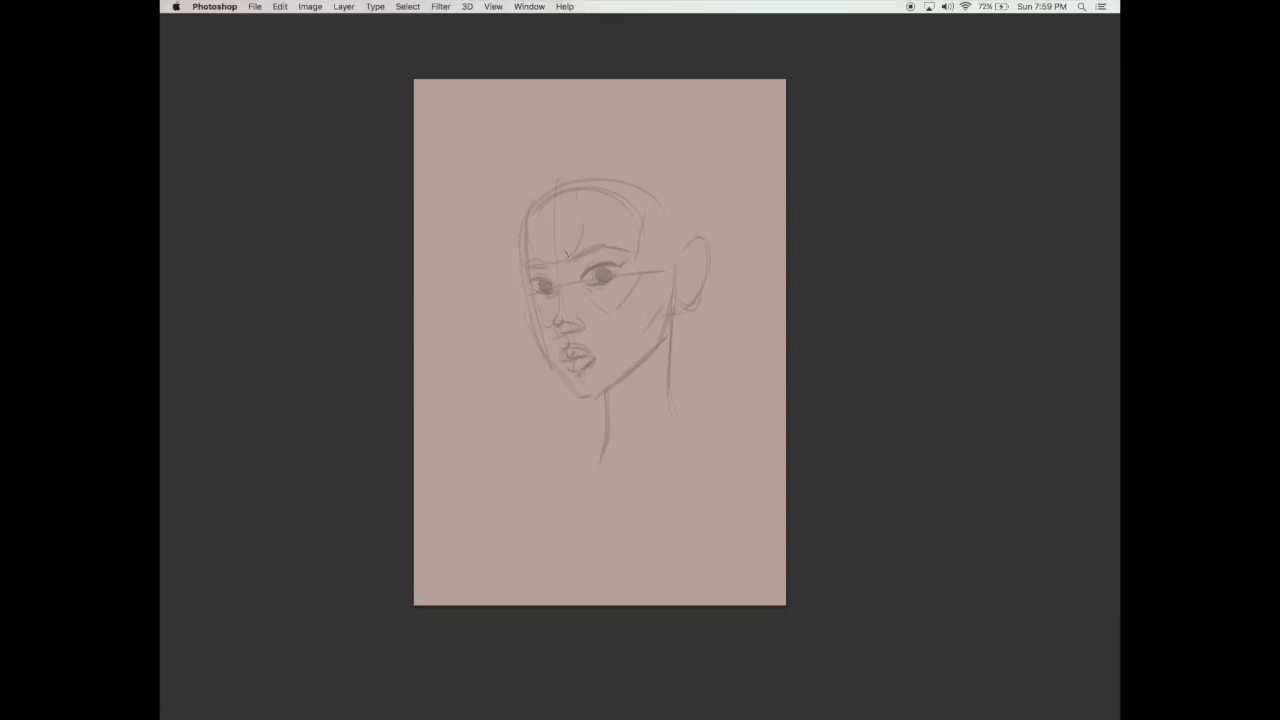
left_click_drag(680, 272, 700, 246)
mouse_move(707, 282)
left_mouse_down()
mouse_move(671, 312)
mouse_move(695, 320)
mouse_move(681, 326)
mouse_move(667, 289)
mouse_move(715, 275)
left_mouse_up()
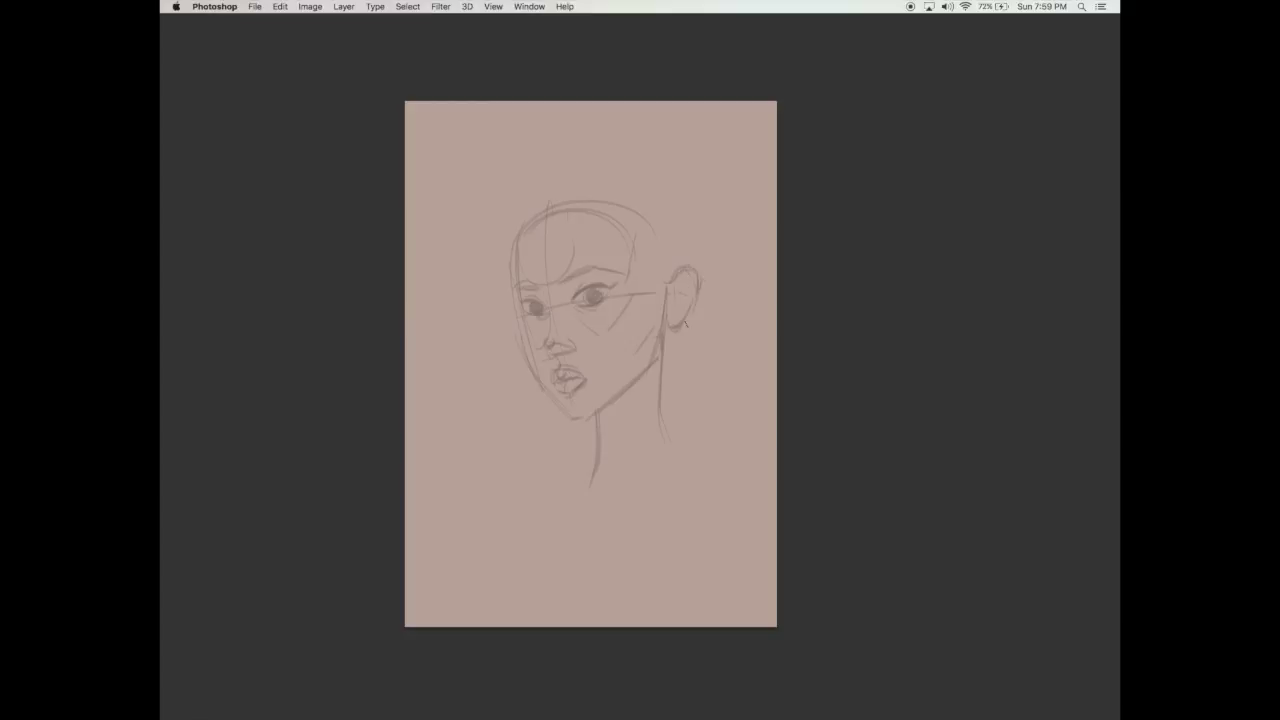
Step: Sketch the curved neckline and shoulder below the neck and save the document
mouse_move(665, 390)
left_mouse_down()
mouse_move(662, 414)
mouse_move(560, 522)
left_mouse_up()
mouse_move(694, 426)
left_mouse_down()
mouse_move(609, 454)
mouse_move(506, 542)
left_mouse_up()
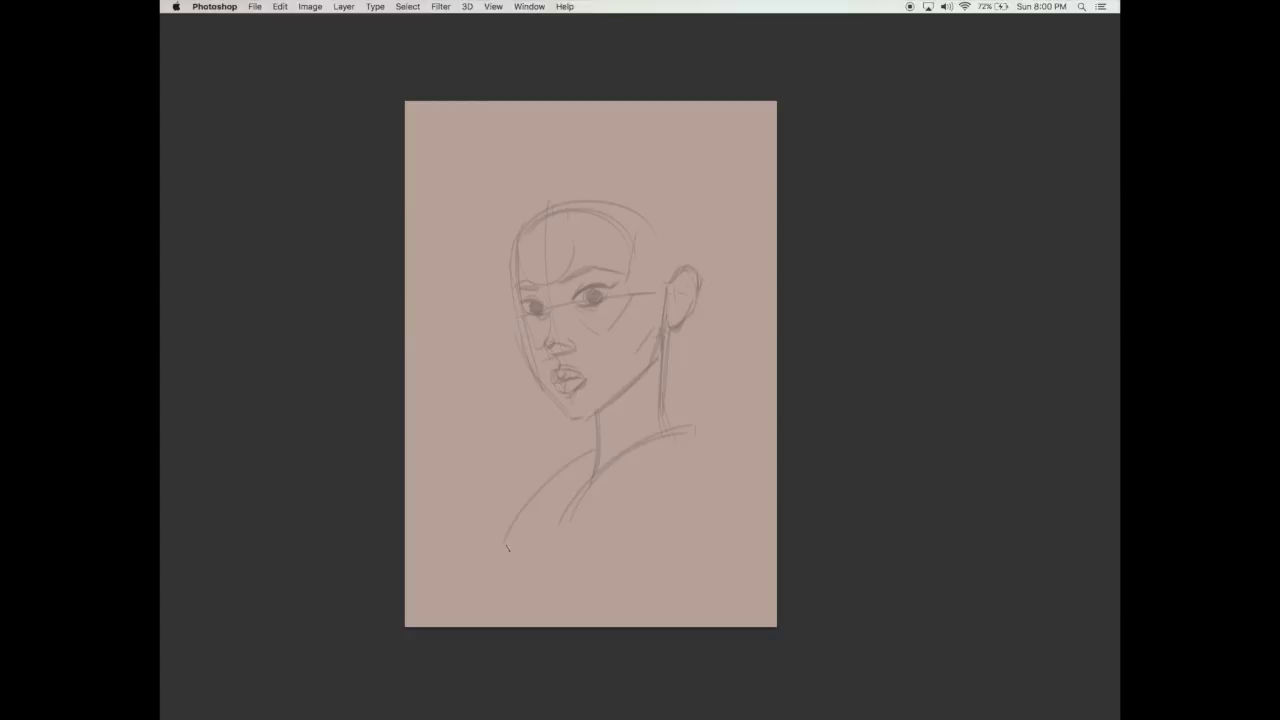
key("super+s")
Step: Sketch the hairline at the temple and a large hair outline around the head, then save the document
left_click_drag(650, 206, 646, 197)
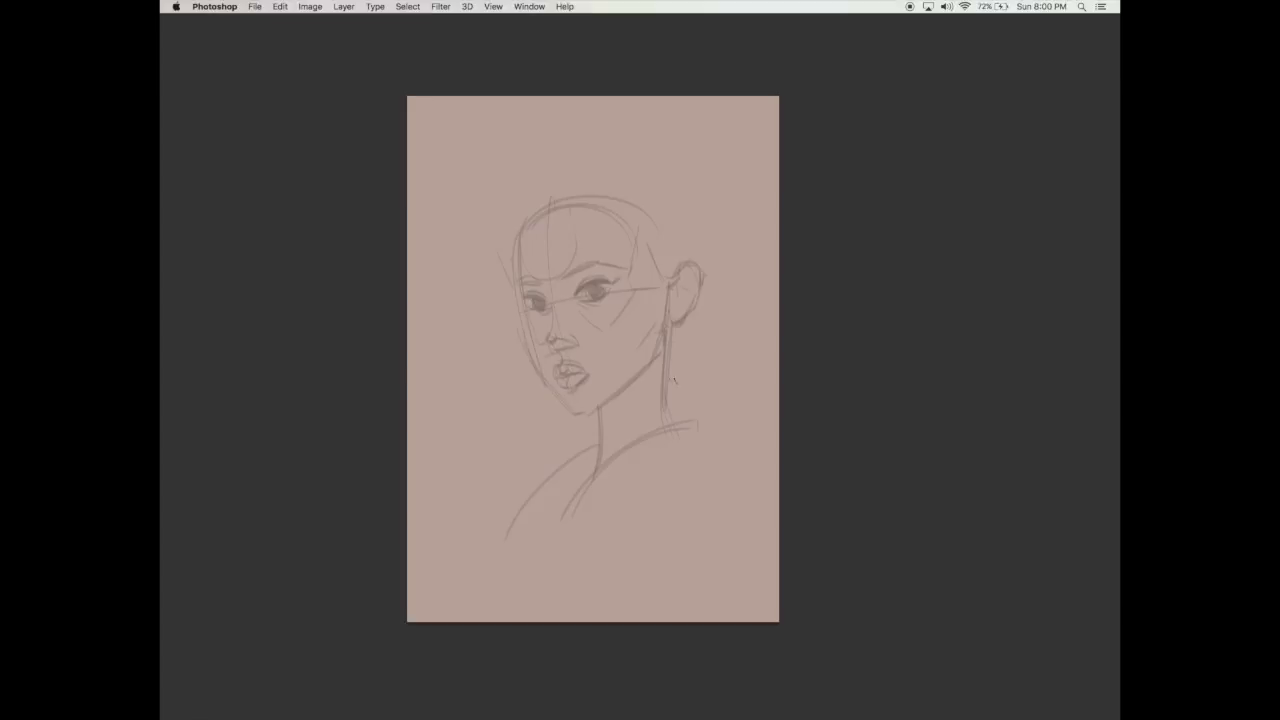
mouse_move(667, 404)
left_mouse_down()
mouse_move(720, 344)
mouse_move(727, 236)
left_mouse_up()
mouse_move(494, 234)
left_mouse_down()
mouse_move(548, 142)
mouse_move(635, 133)
mouse_move(693, 167)
mouse_move(704, 210)
mouse_move(732, 156)
left_mouse_up()
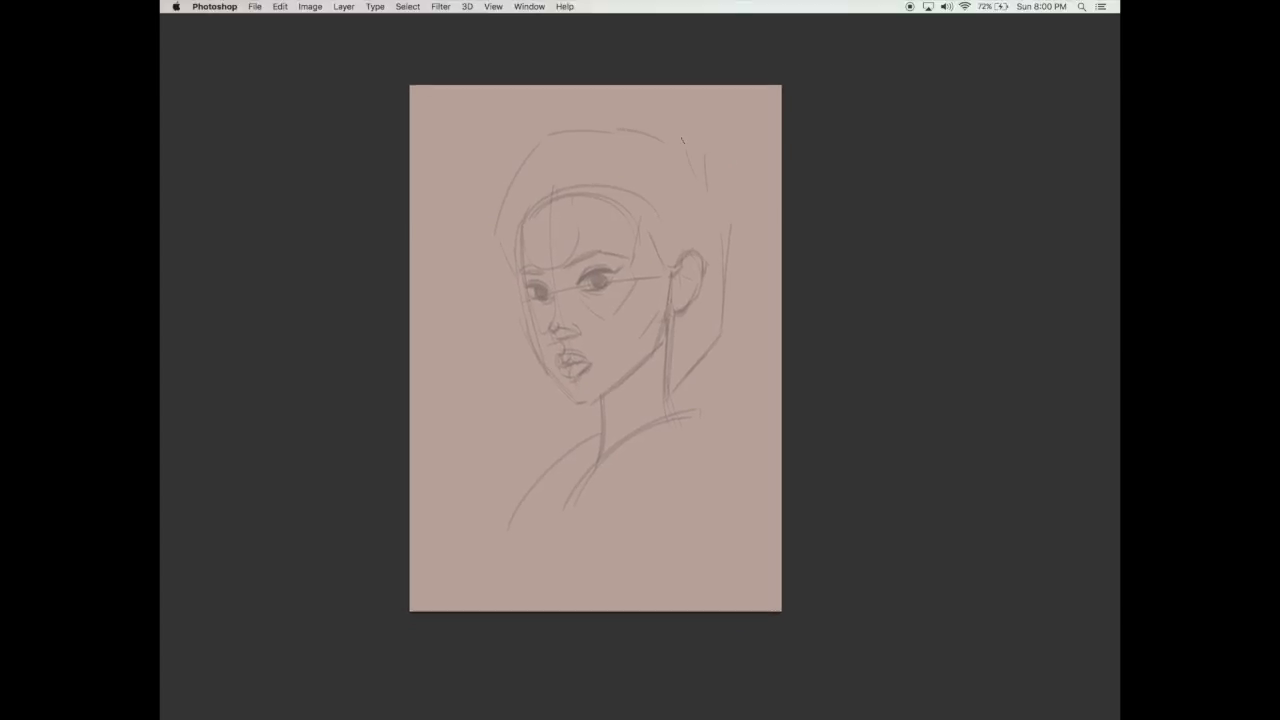
key("super+z")
key("super+s")
Step: Strengthen the jawline between the chin and the ear and activate the Brush tool
left_click_drag(630, 367, 656, 345)
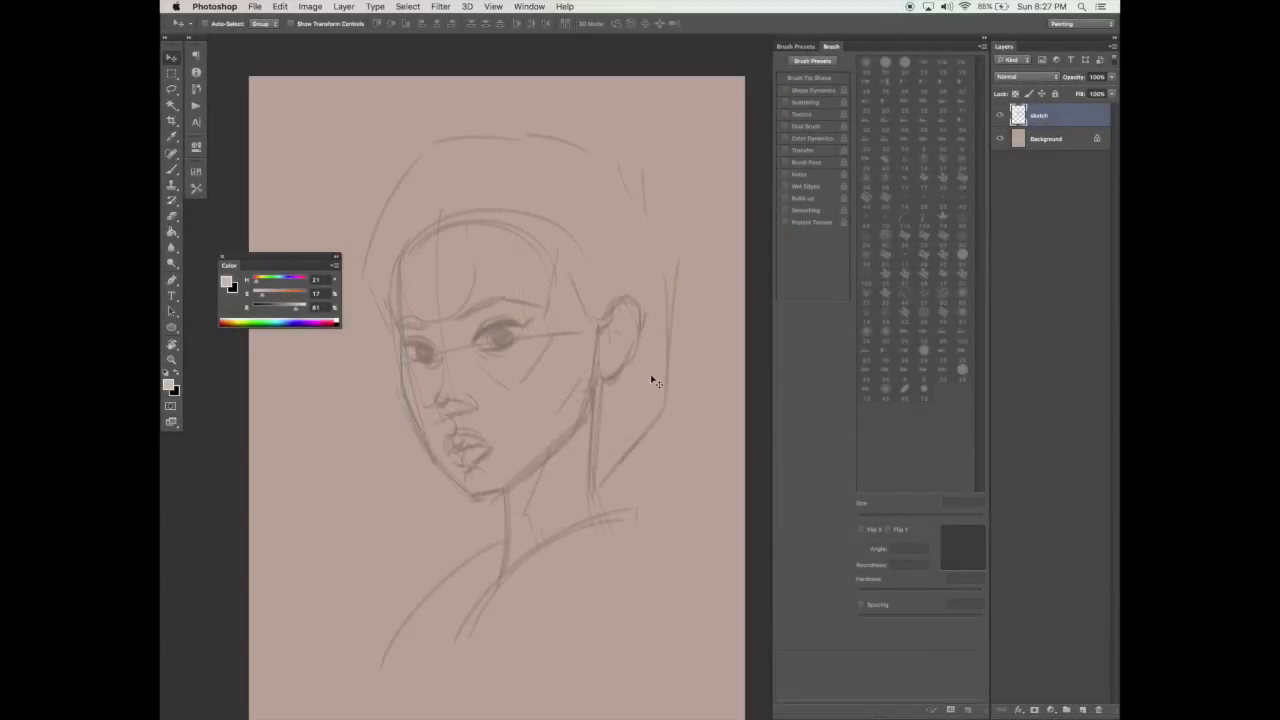
key("b")
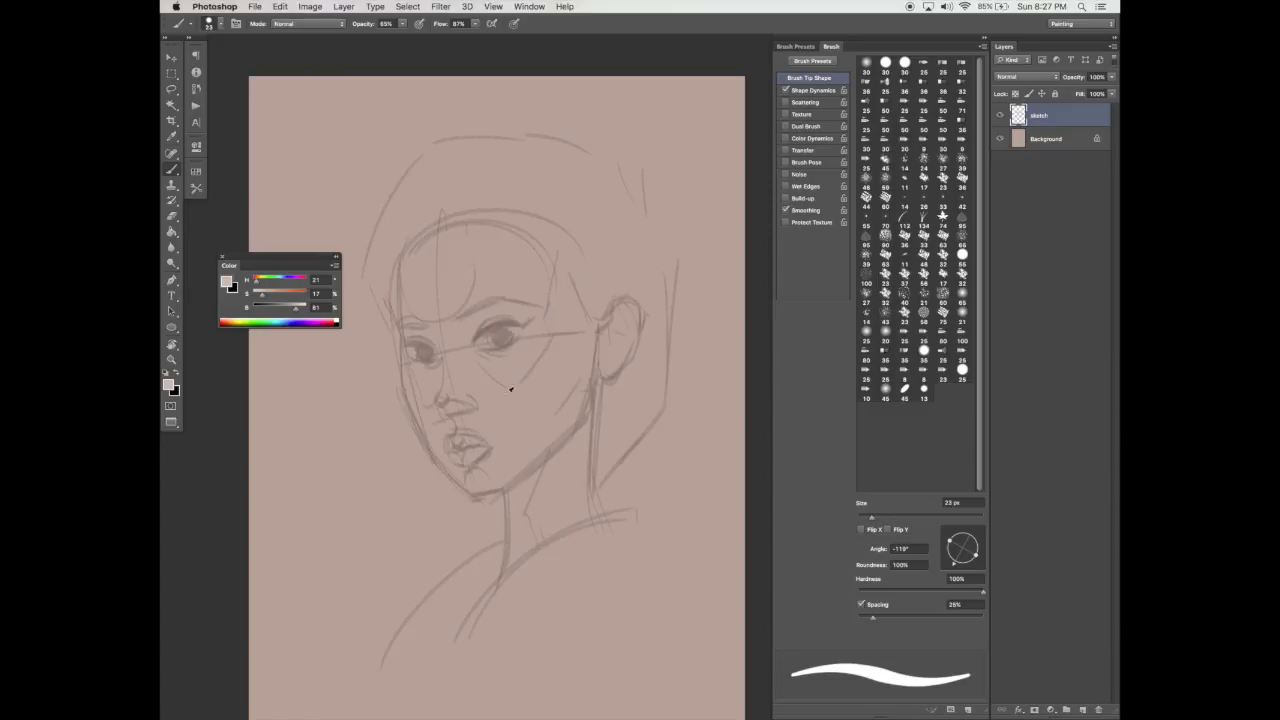